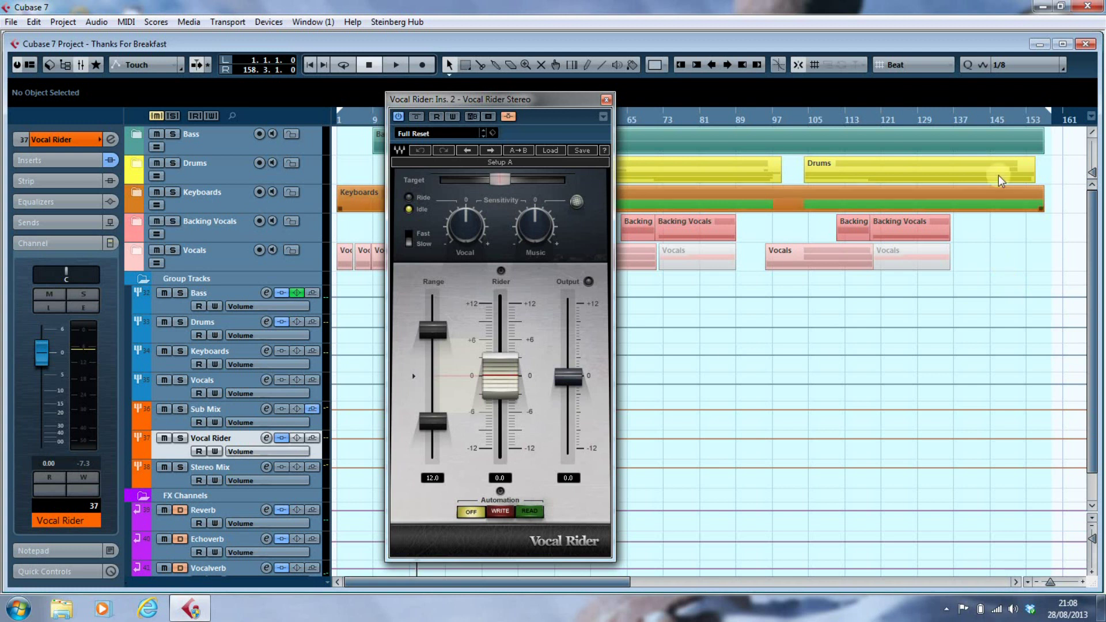
Move the plugin window aside, rewind to the start, and enable Read and Write on the Vocal Rider track
left_click_drag(541, 102, 885, 104)
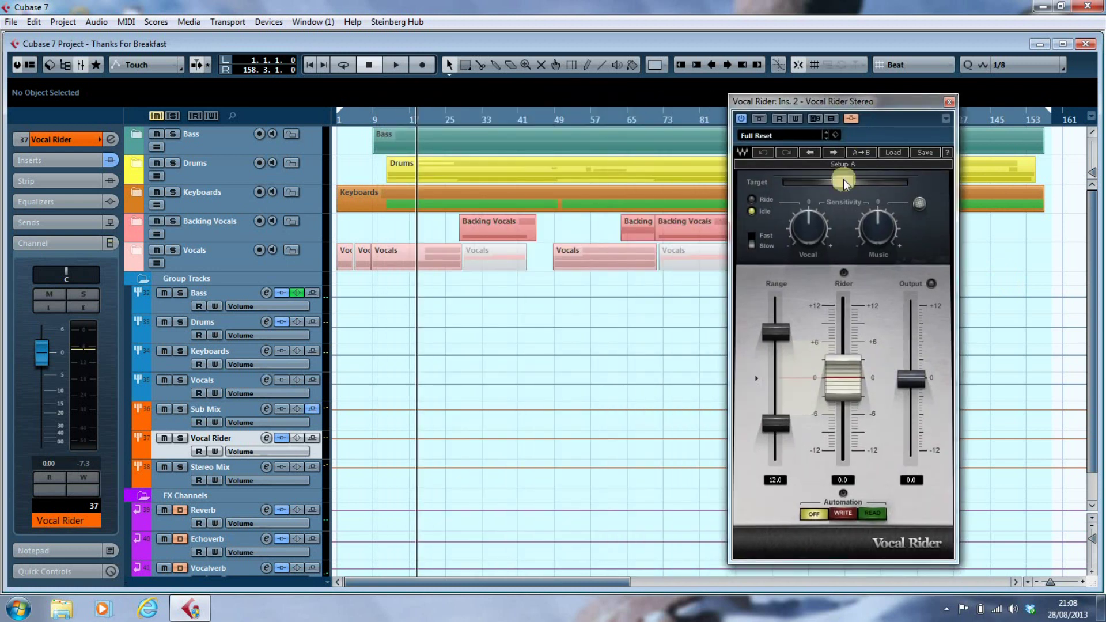
mouse_move(843, 181)
key("Home")
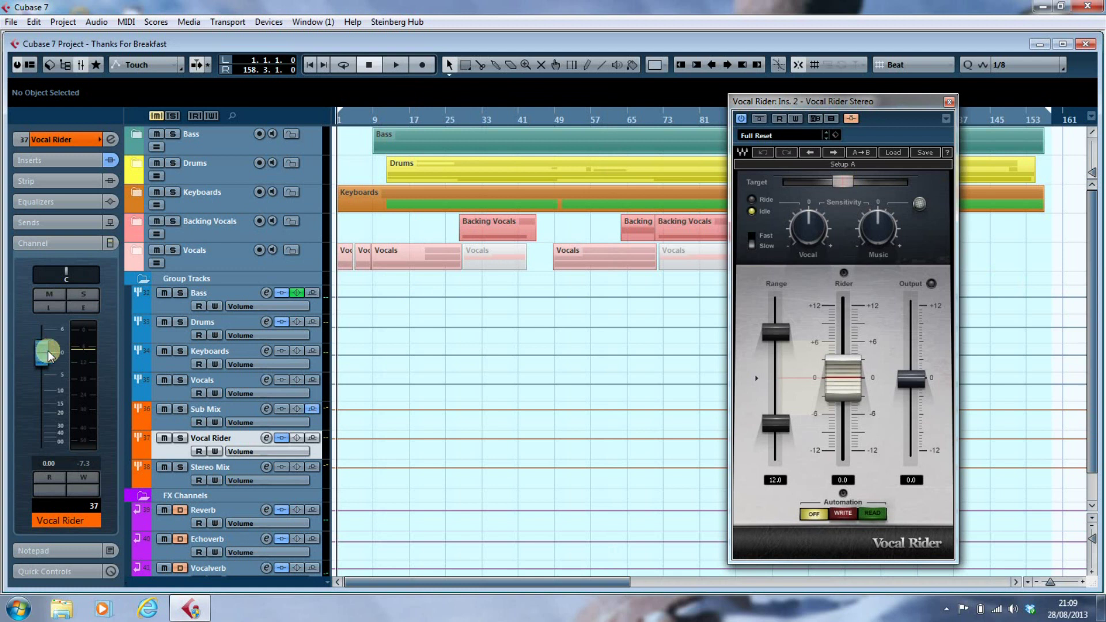
left_click(196, 452)
left_click(213, 451)
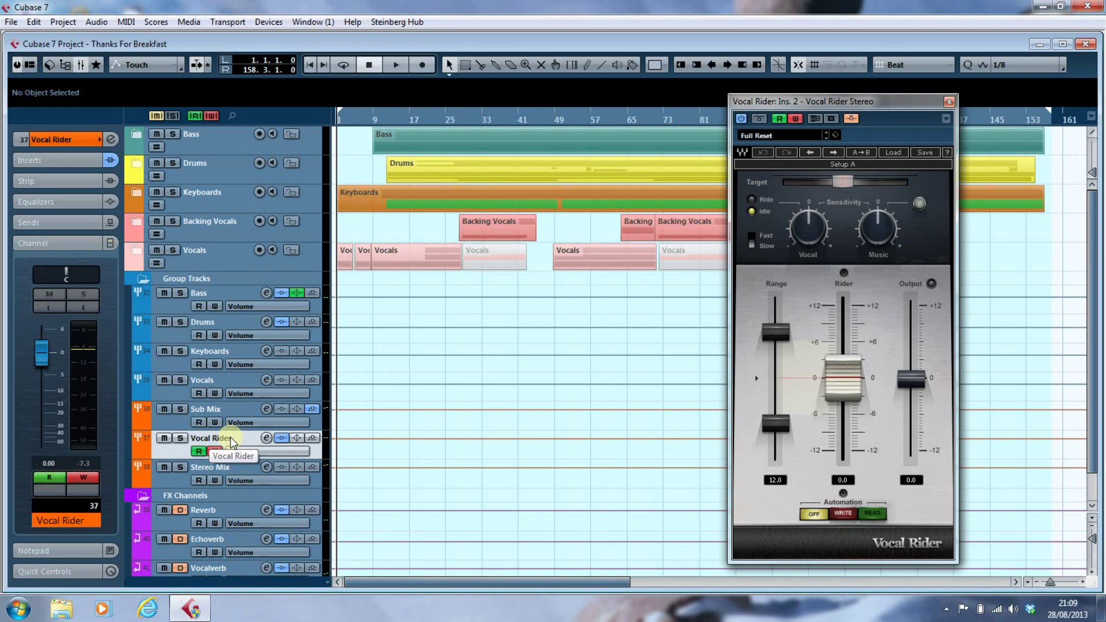
Turn on both READ and WRITE in the Vocal Rider plugin's Automation section
left_click(873, 513)
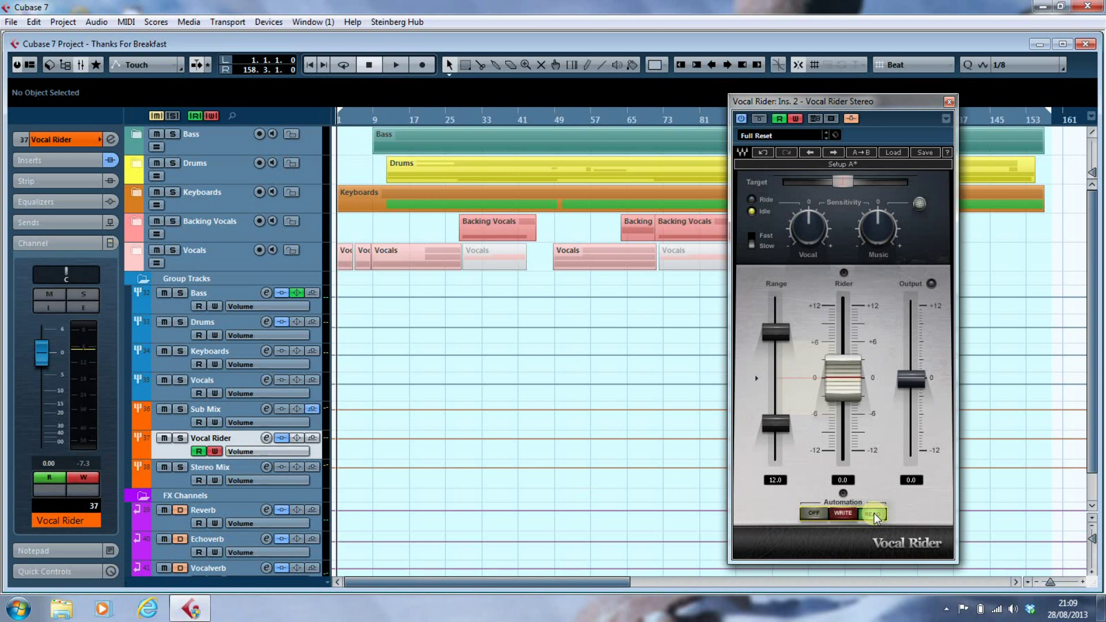
left_click(844, 514)
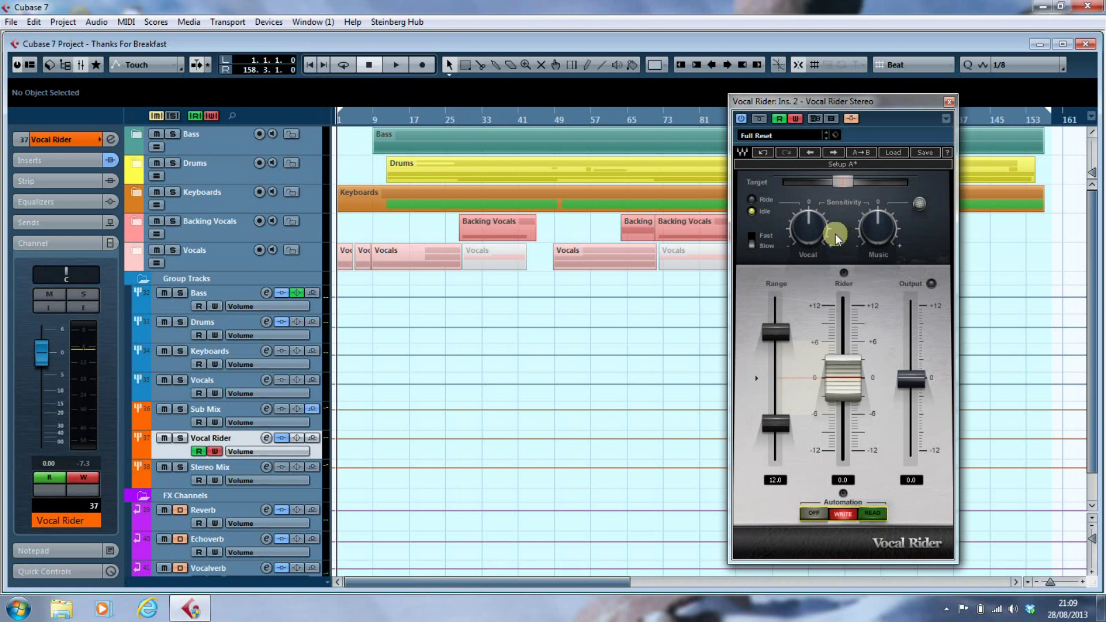
Play the song while adding an Ins.2 Rider Fader lane, recording about 27 bars of rider moves
key("space")
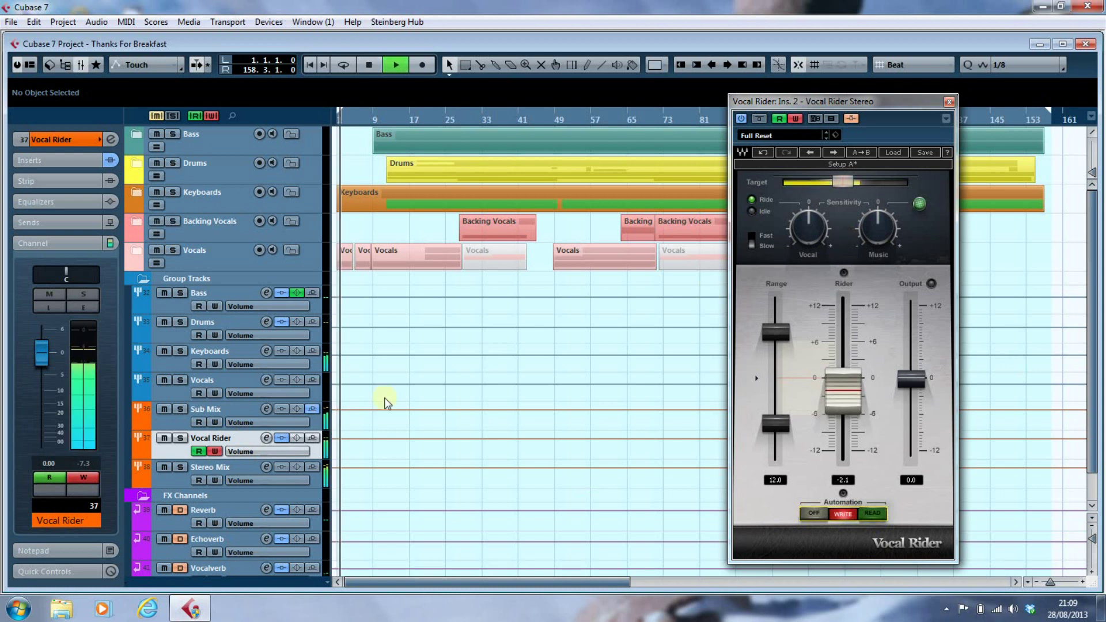
left_click(139, 452)
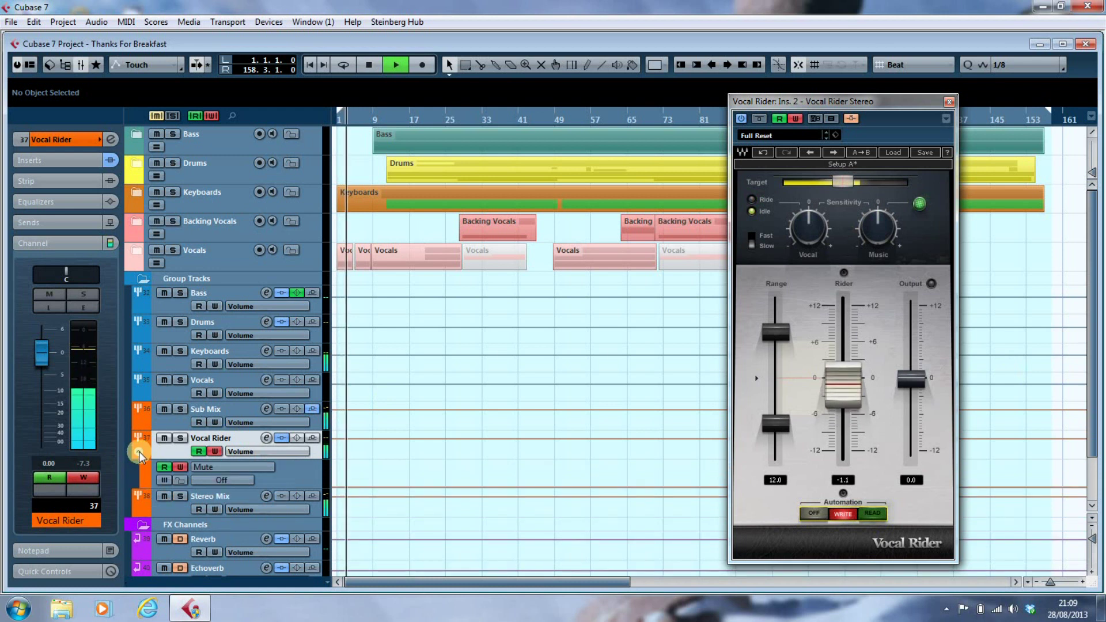
left_click(145, 483)
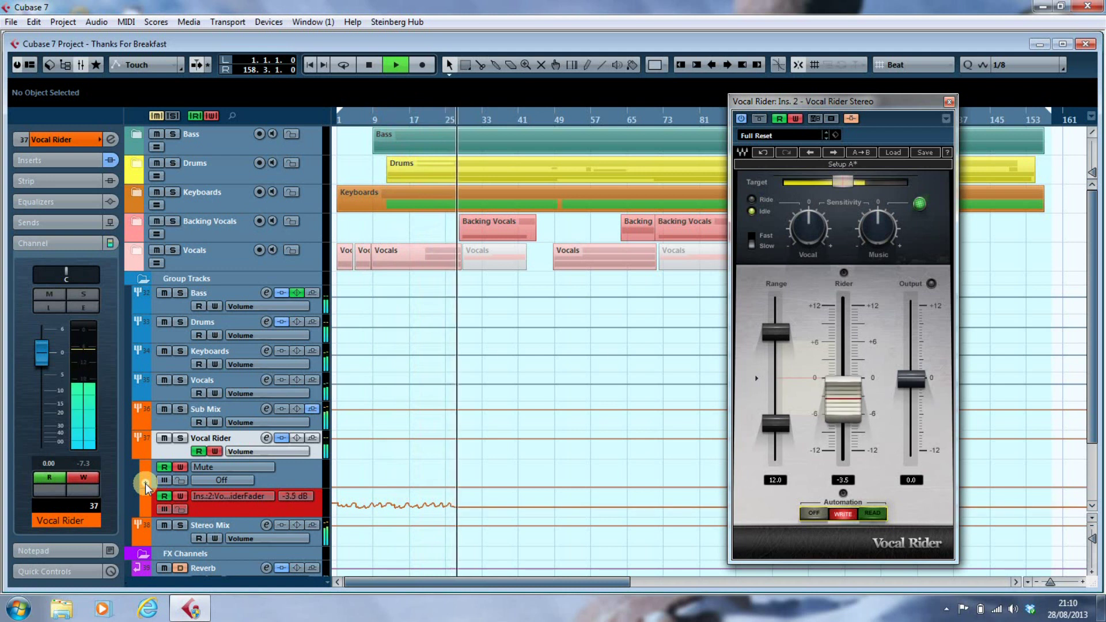
key("space")
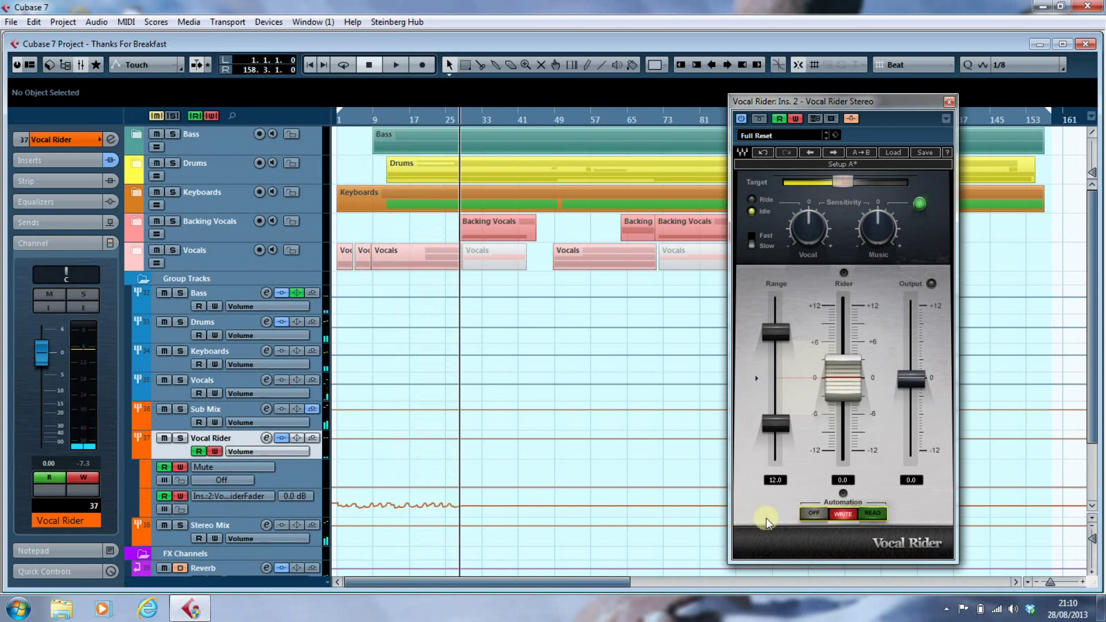
Set the plugin's automation to OFF, rewind to the start, and trial-select the rider fader points
left_click(815, 514)
key("Home")
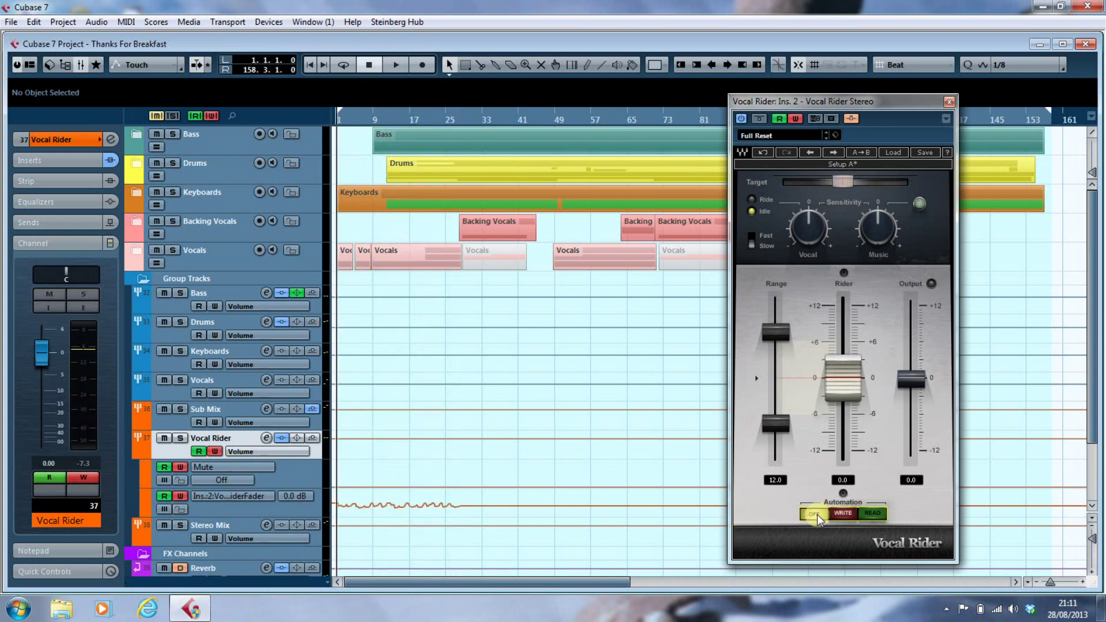
left_click_drag(346, 492, 462, 513)
left_click(254, 506)
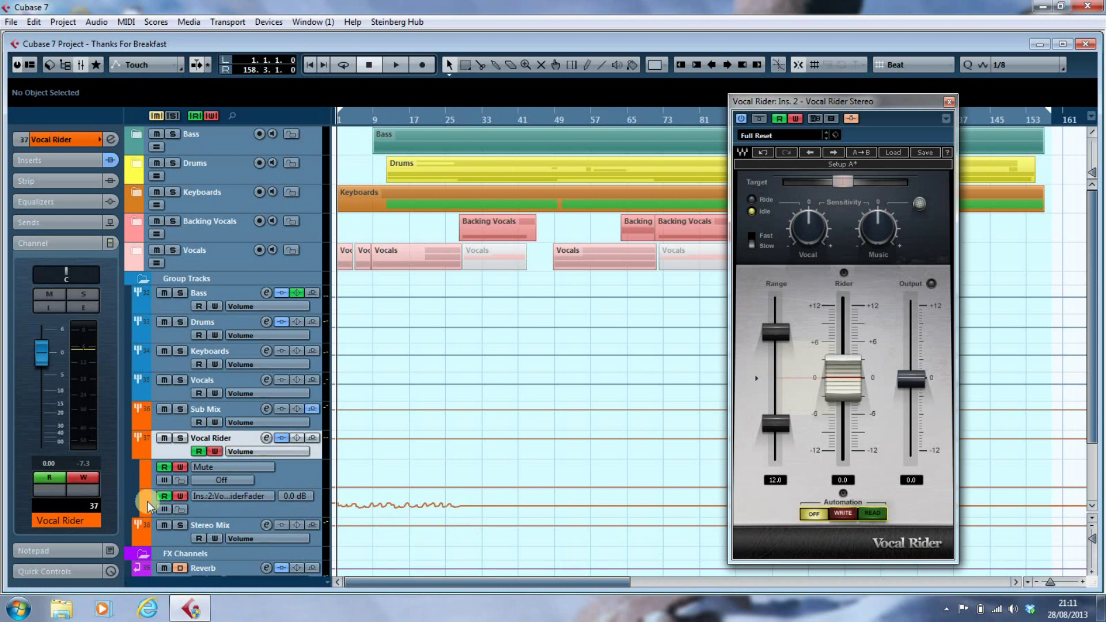
Disable Read on the track, enable Read on the rider fader lane, and select all its points
left_click(198, 451)
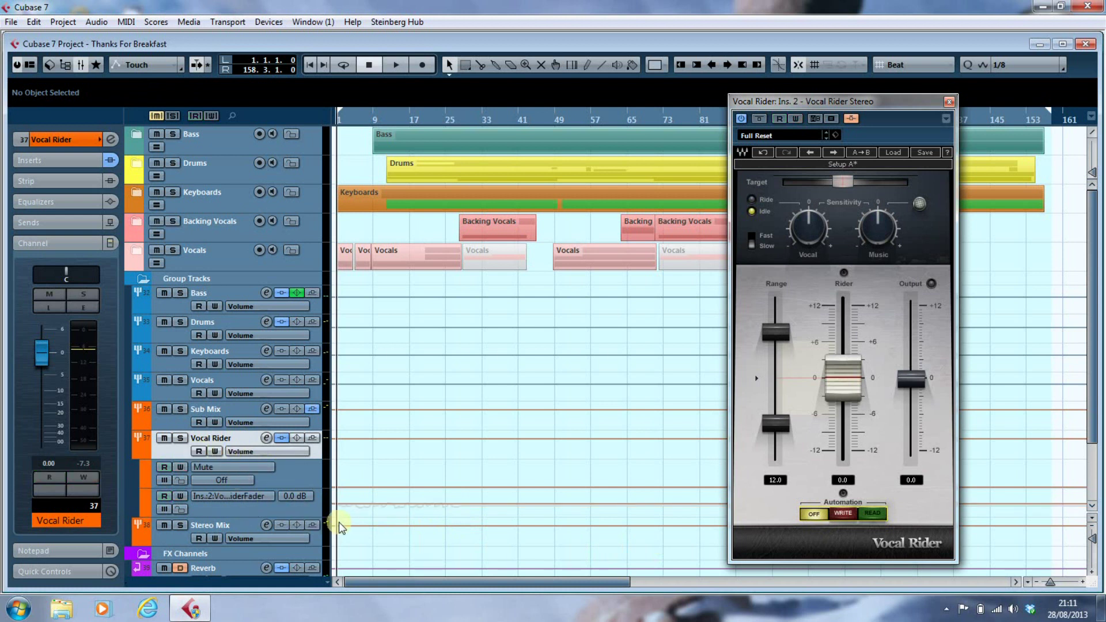
left_click(164, 497)
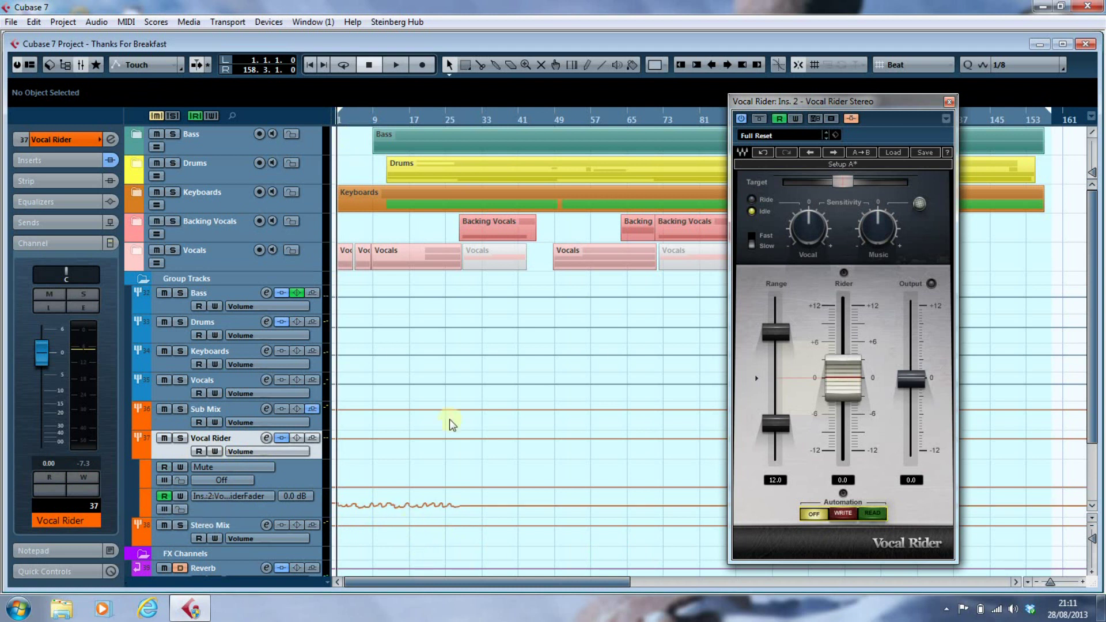
left_click_drag(469, 491, 333, 521)
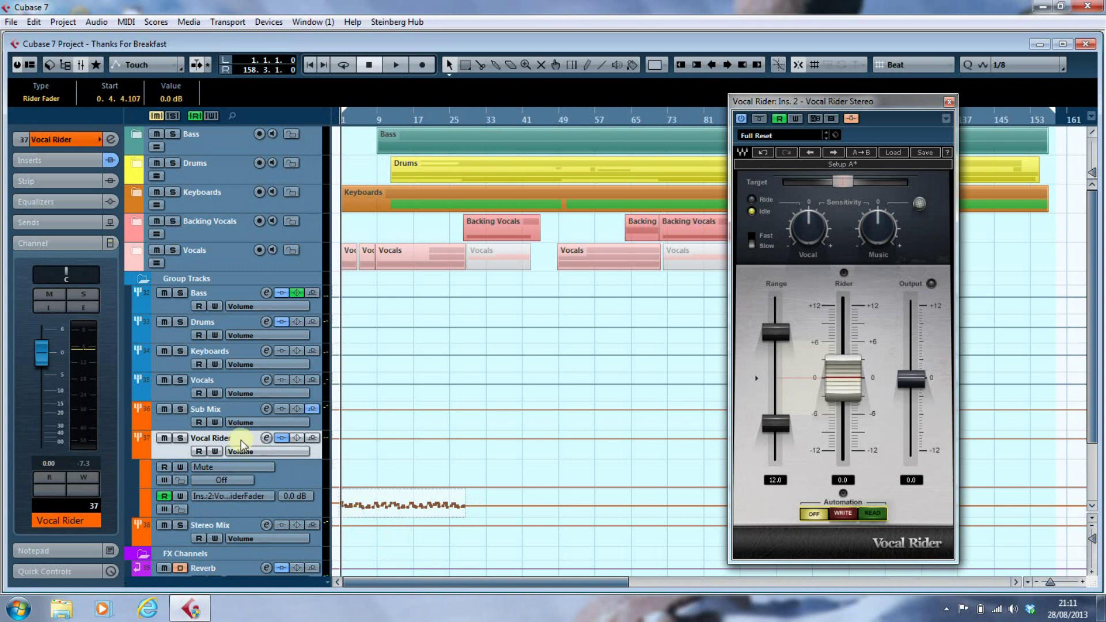
Paste the rider curve onto the Volume lane, enable track Read, and close the Vocal Rider window
left_click(373, 454)
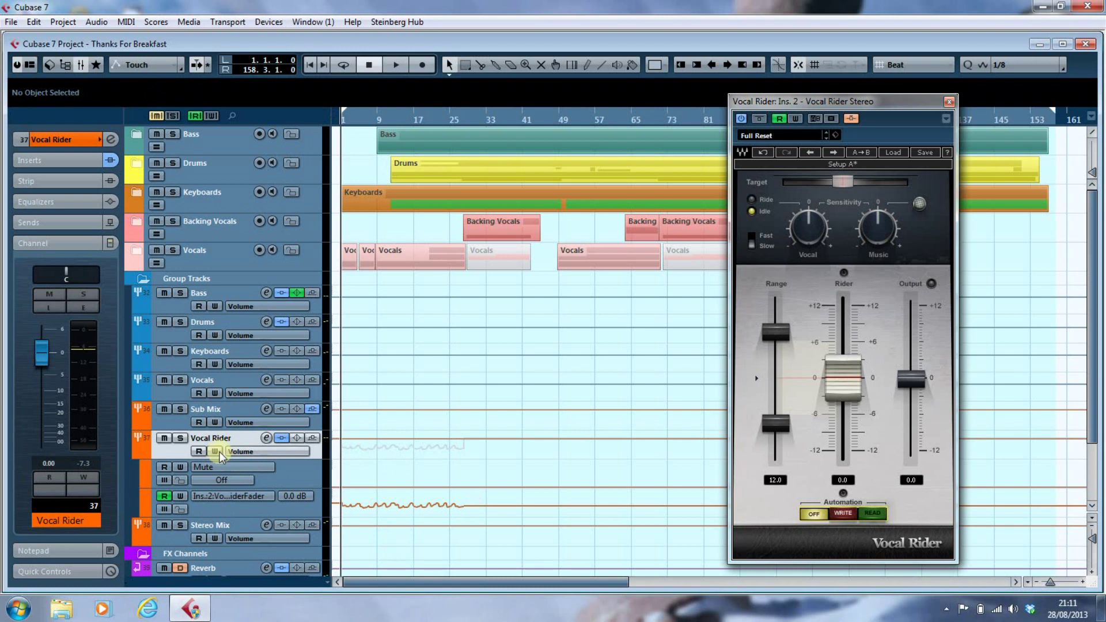
left_click(201, 452)
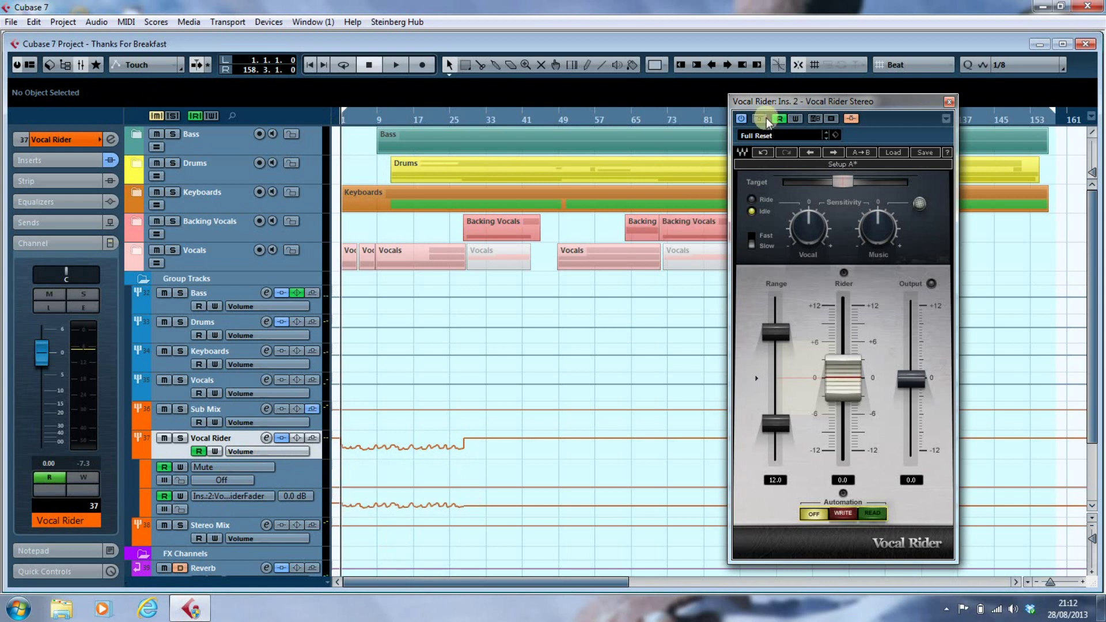
left_click(949, 102)
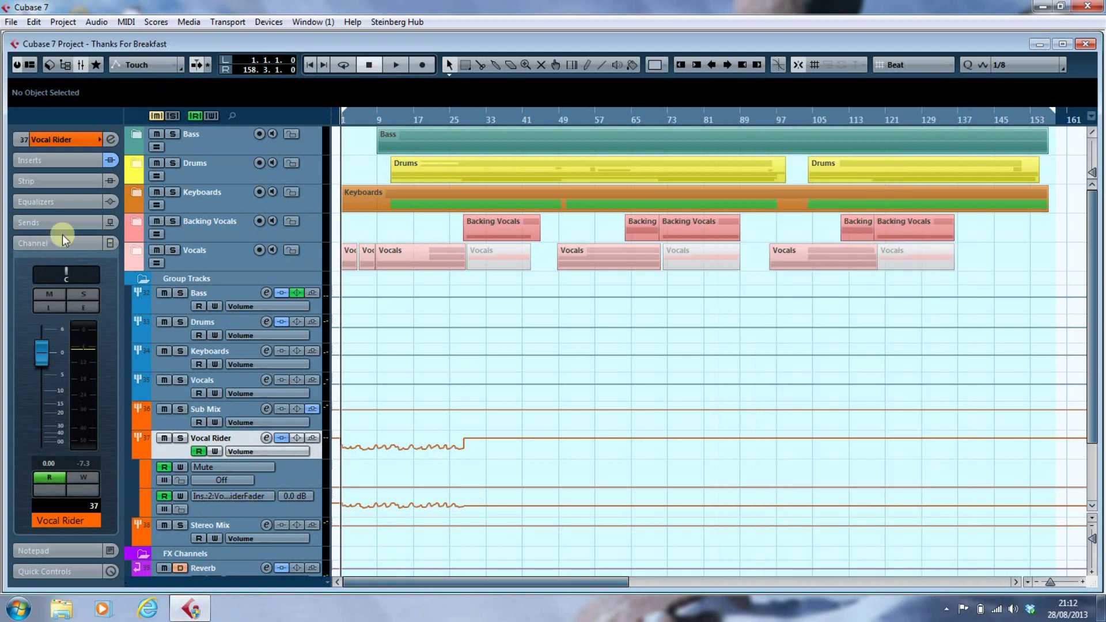
Set the Vocal Rider Stereo insert slot to No Effect in the Inspector's Inserts section
left_click(48, 161)
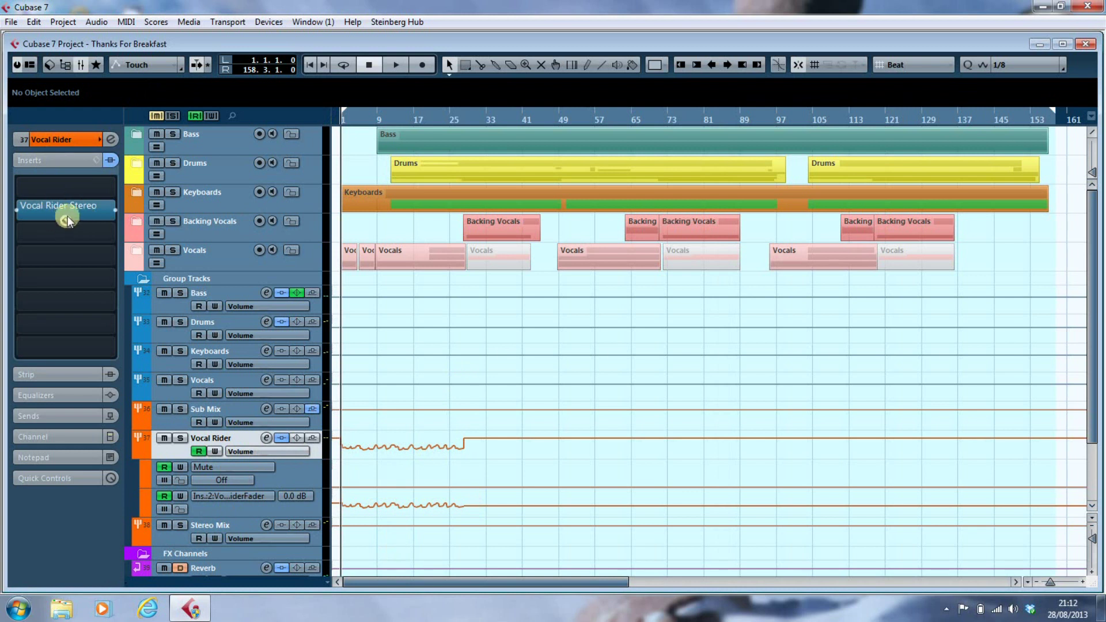
left_click(115, 212)
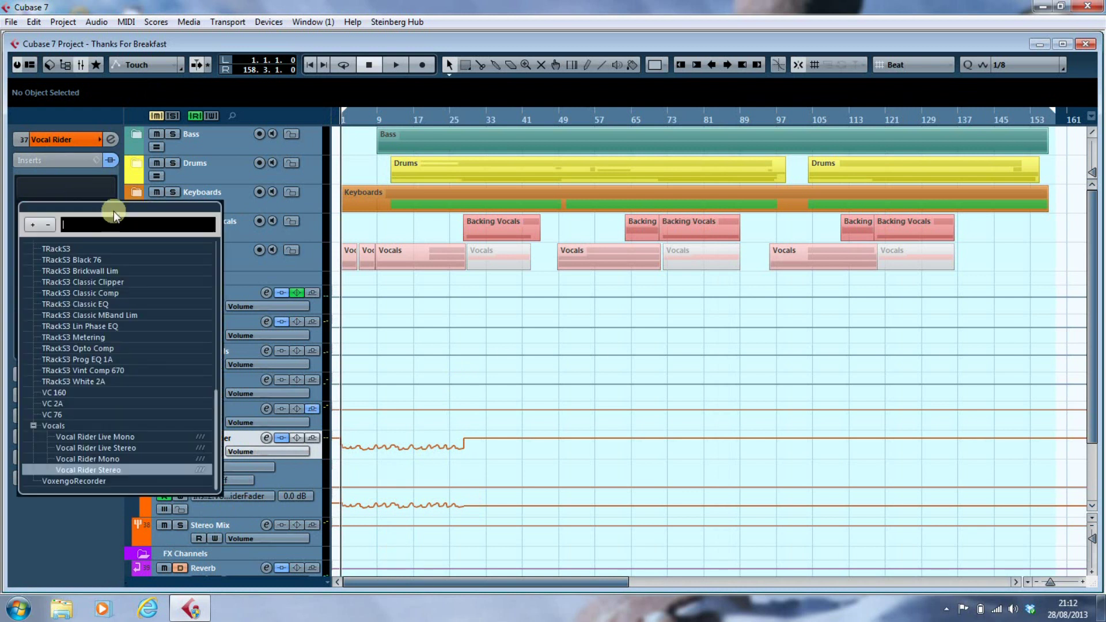
scroll(151, 278, "up", 10)
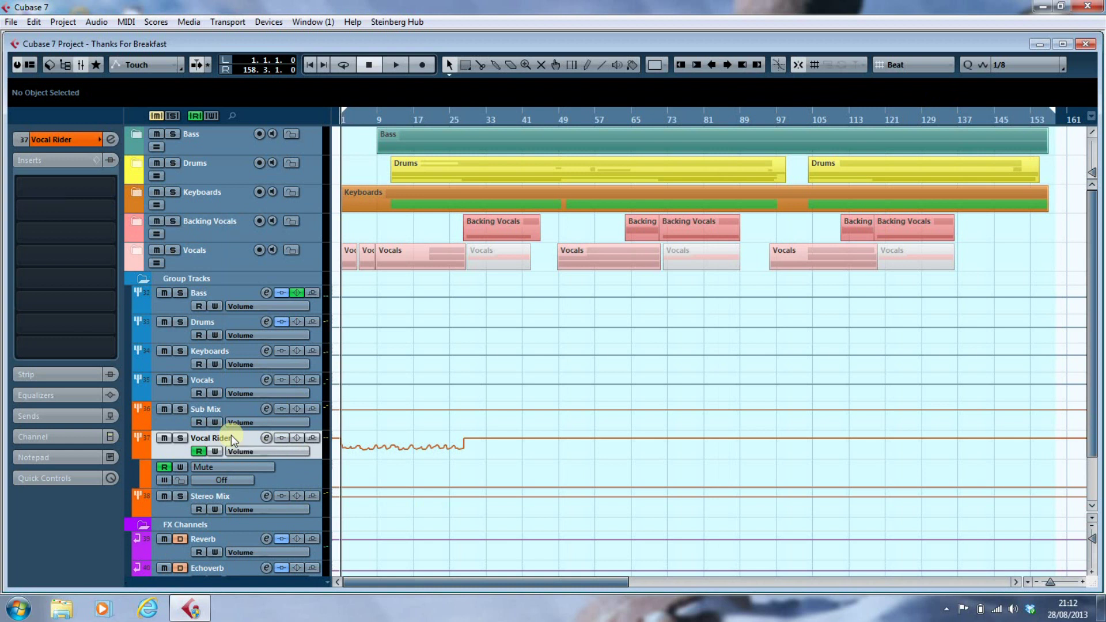
Expand the Inspector's Channel section and play the song's start to hear the volume curve
left_click(64, 438)
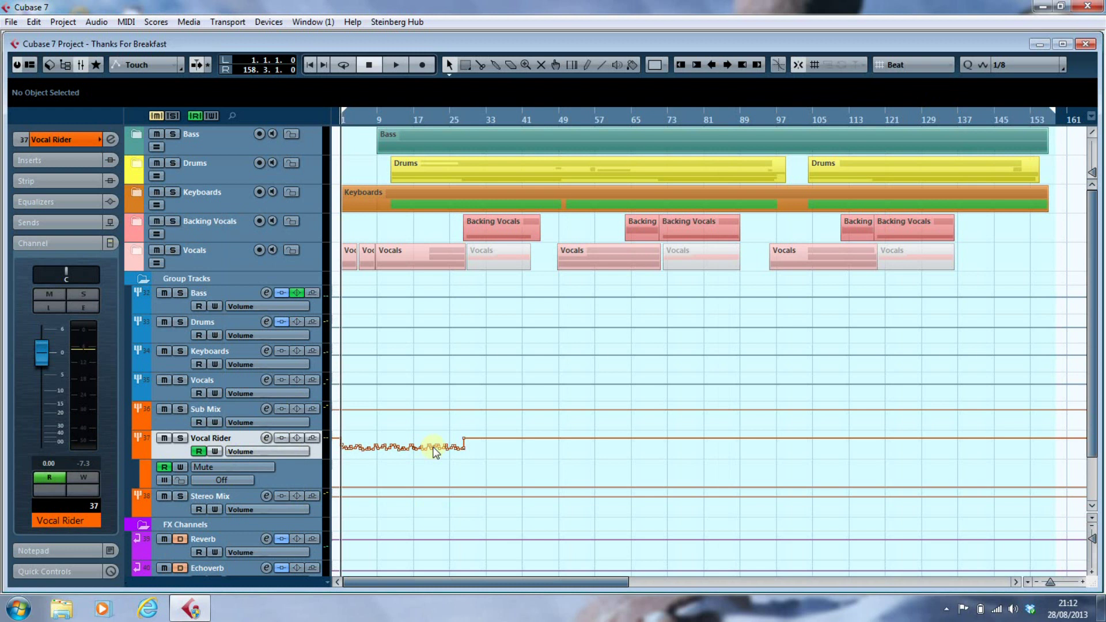
key("space")
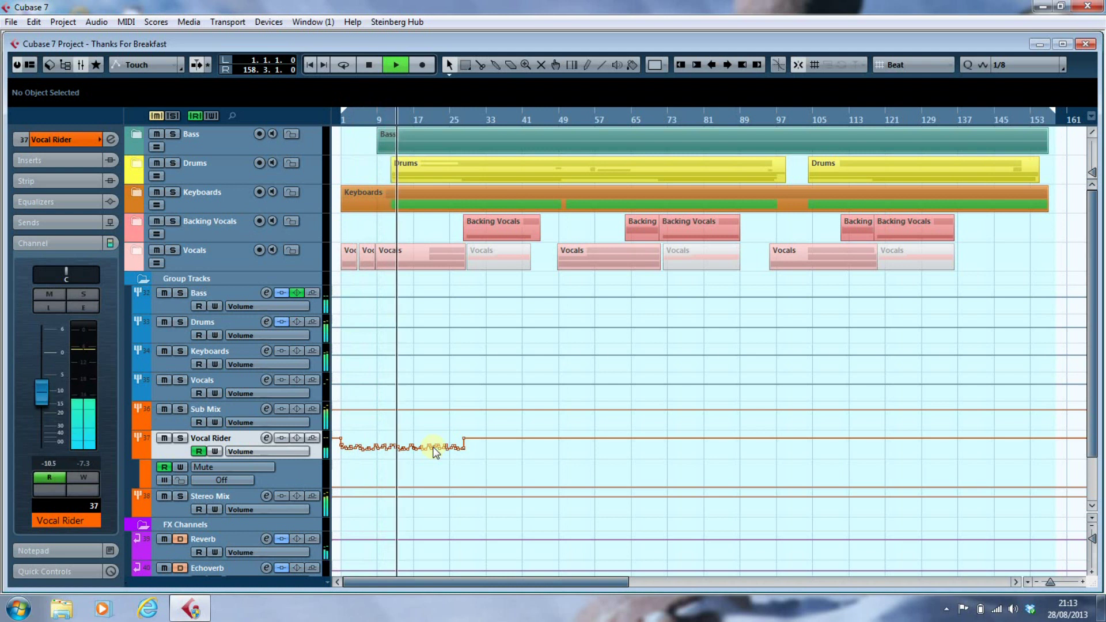
key("space")
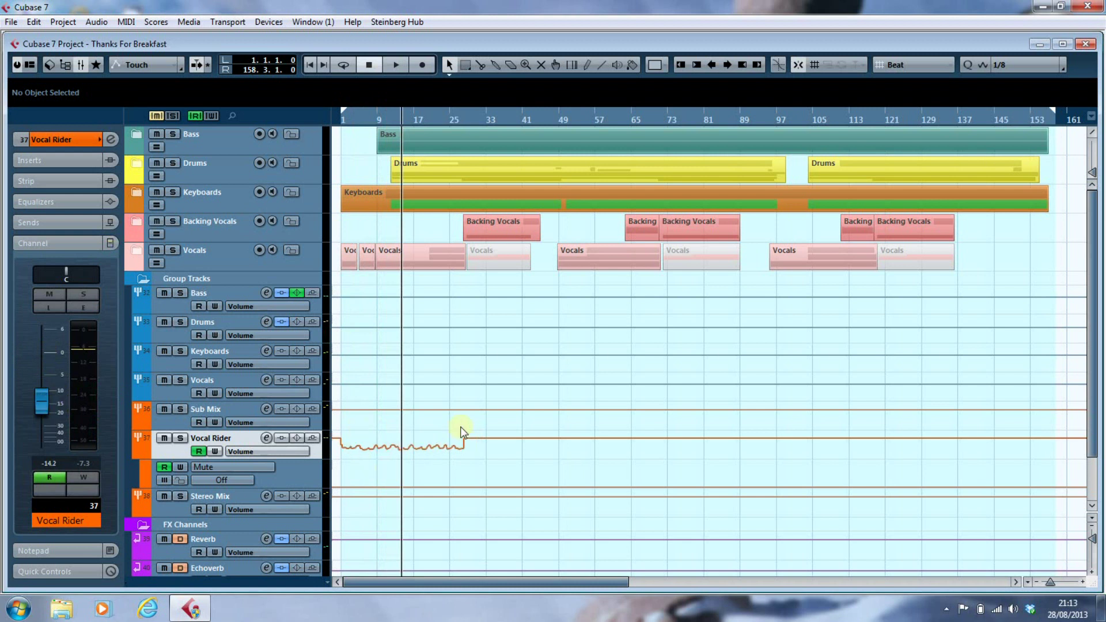
Select the whole Volume curve, scale it up to +6.02 dB, and replay from the start
left_click_drag(468, 431, 336, 461)
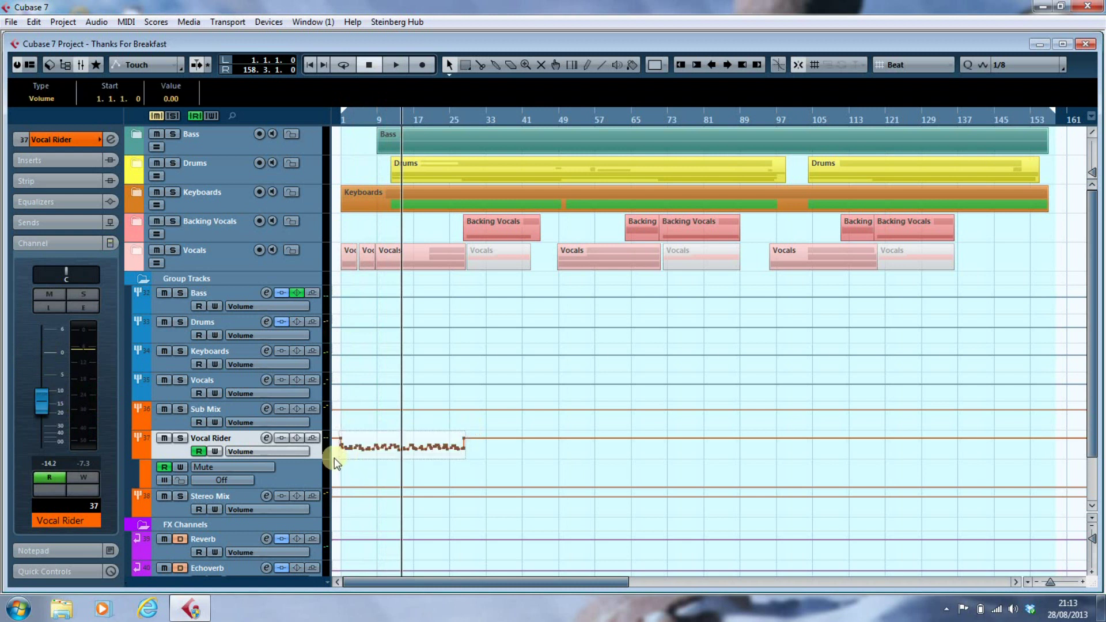
left_click_drag(404, 443, 404, 436)
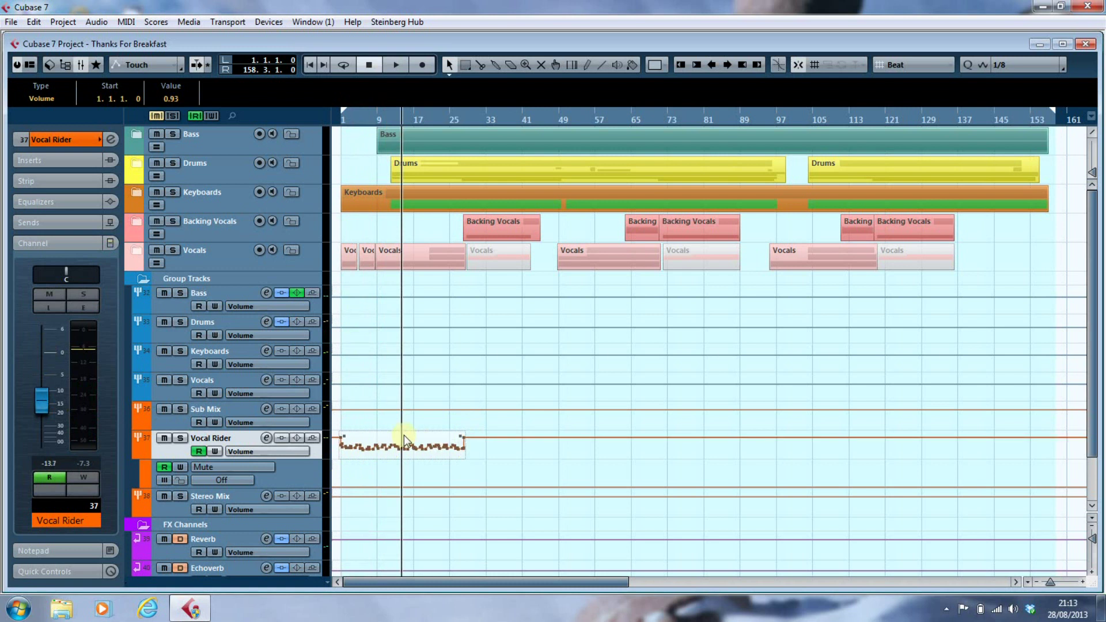
left_click_drag(444, 438, 444, 431)
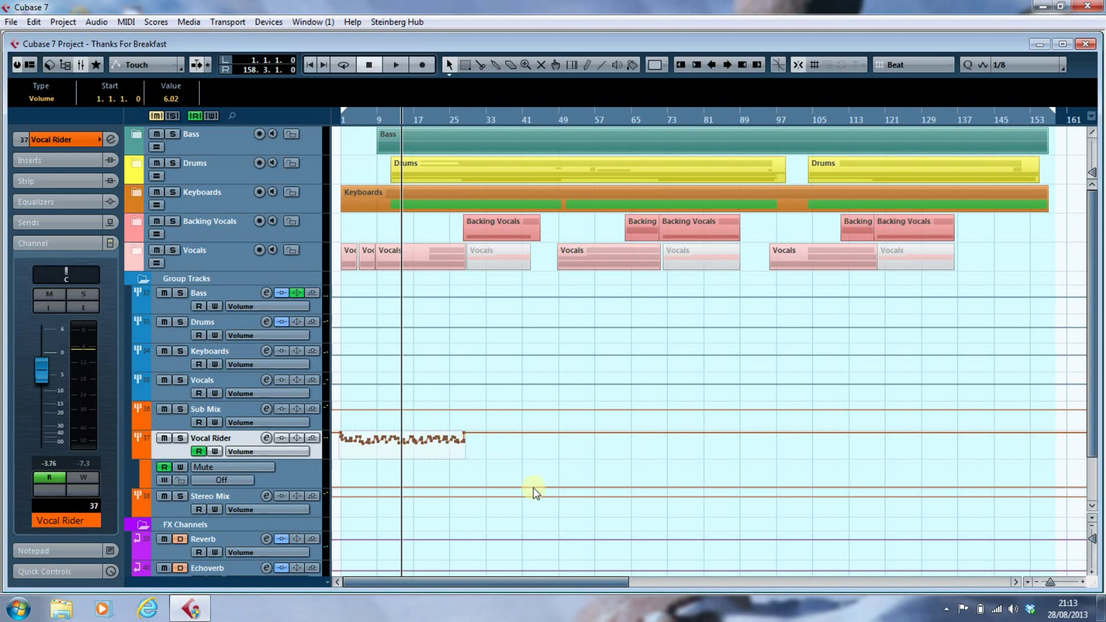
key("period")
key("space")
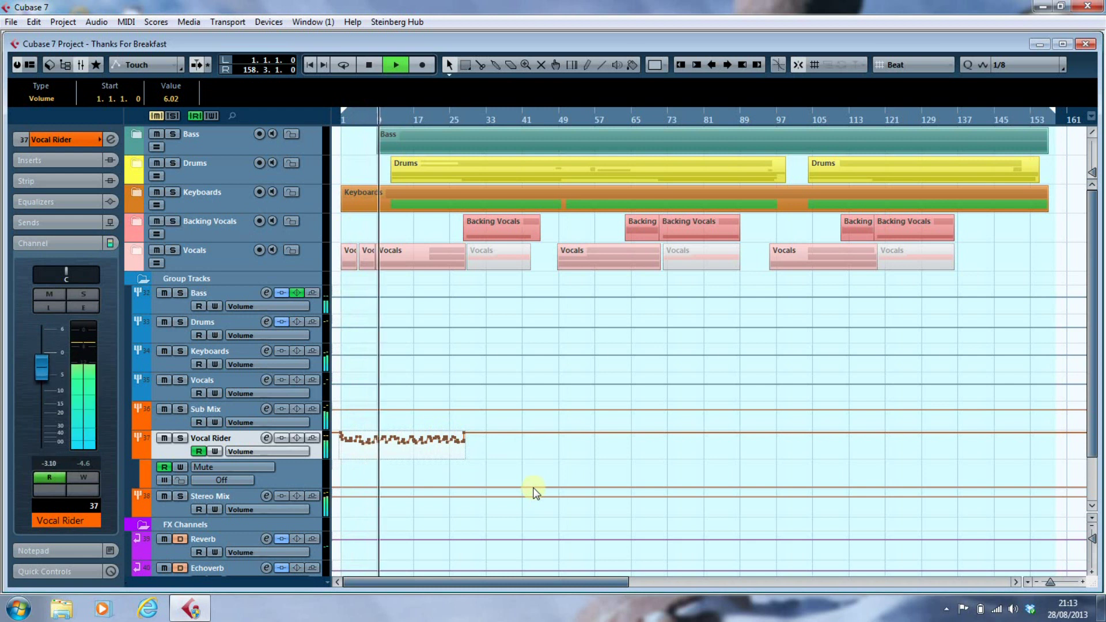
Stop playback shortly after bar 9
key("space")
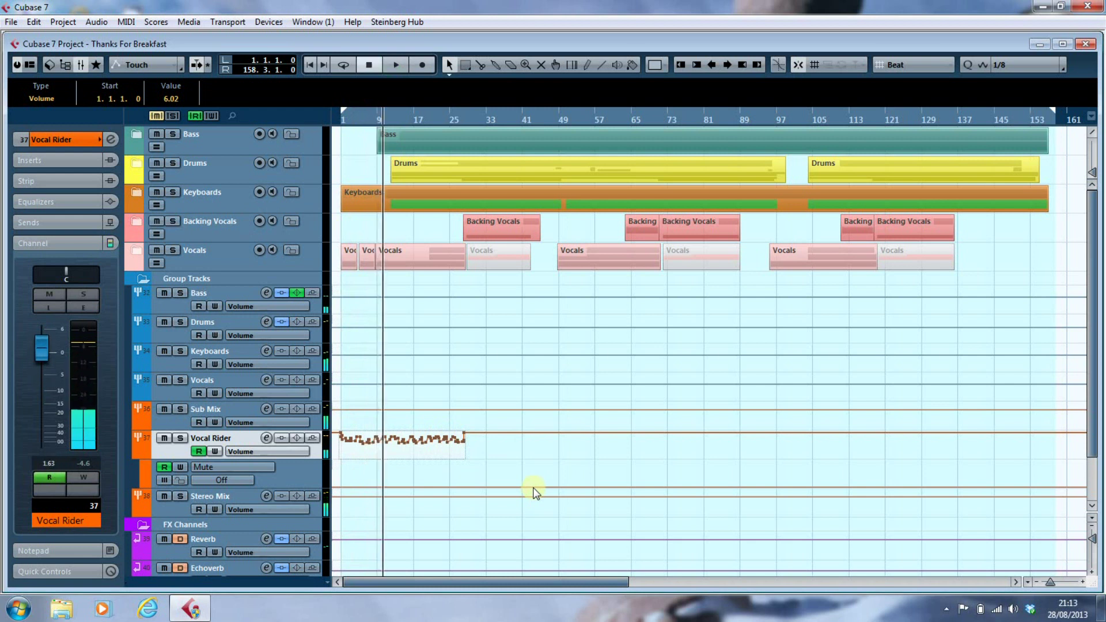